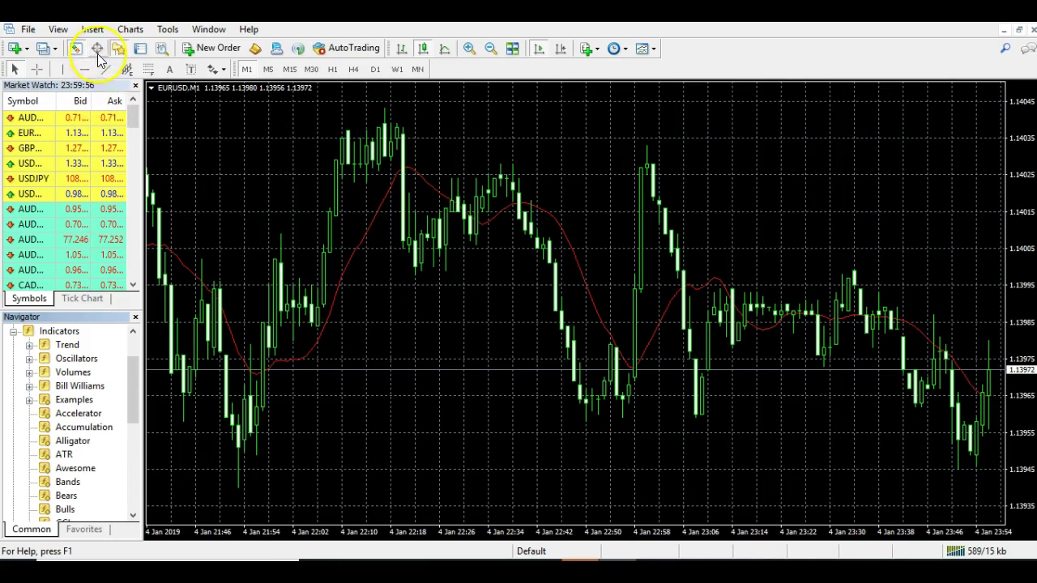
Add RSI(14), MACD(12,26,9) and CCI(14) oscillators with default settings, each in its own pane.
left_click(92, 29)
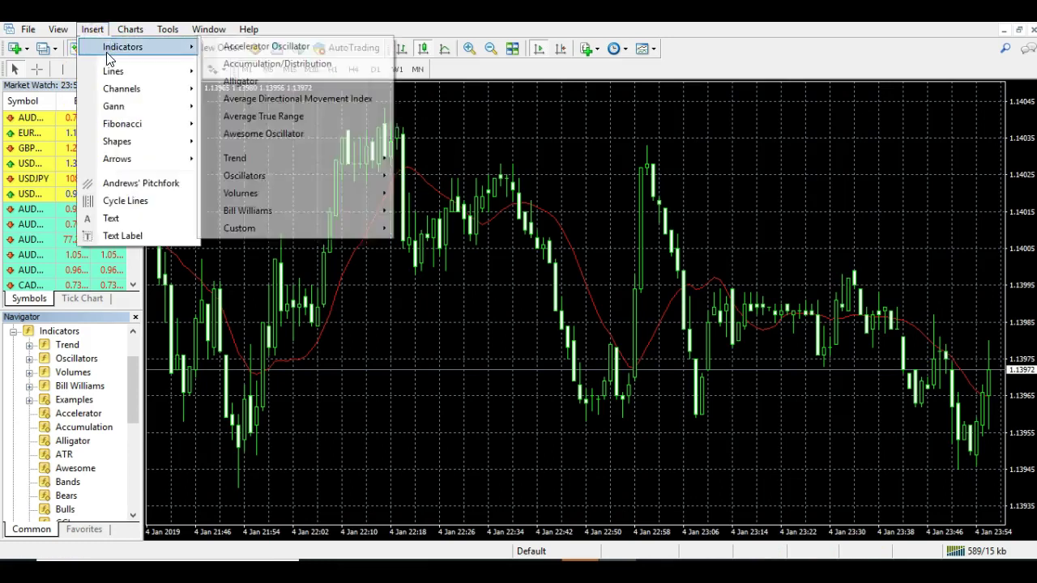
mouse_move(122, 47)
mouse_move(244, 176)
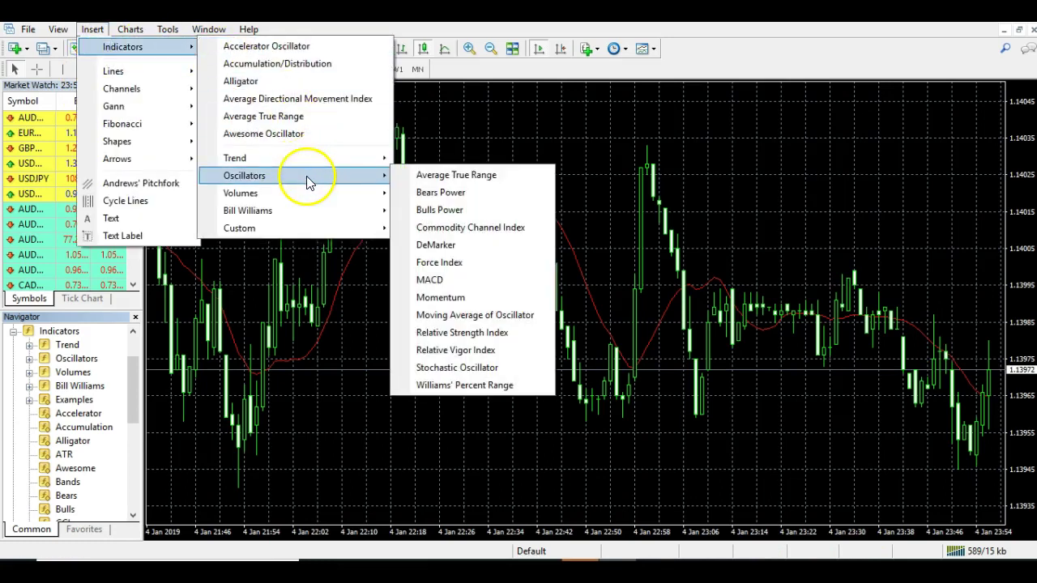
left_click(501, 336)
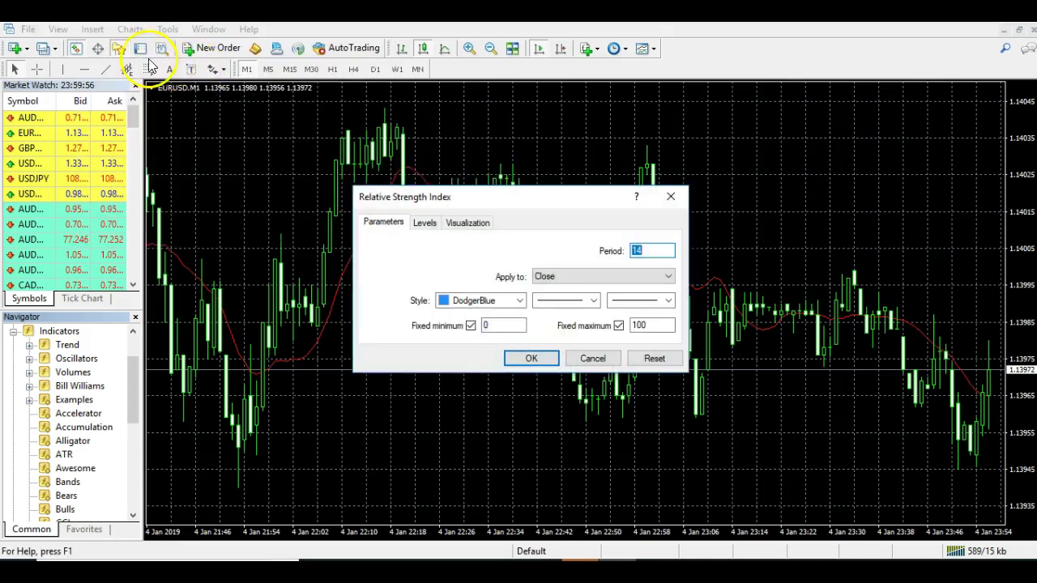
left_click(525, 359)
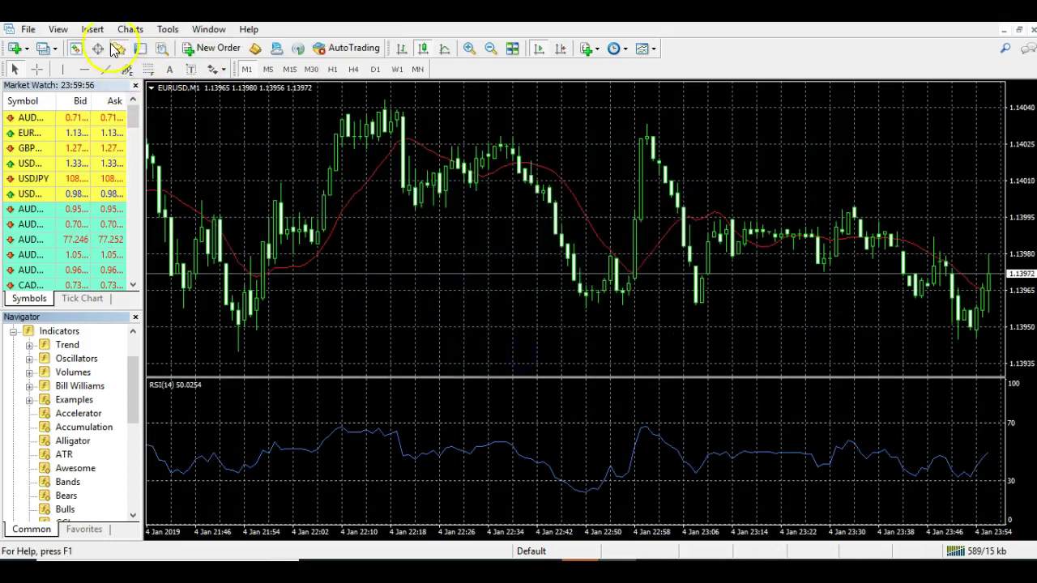
left_click(92, 29)
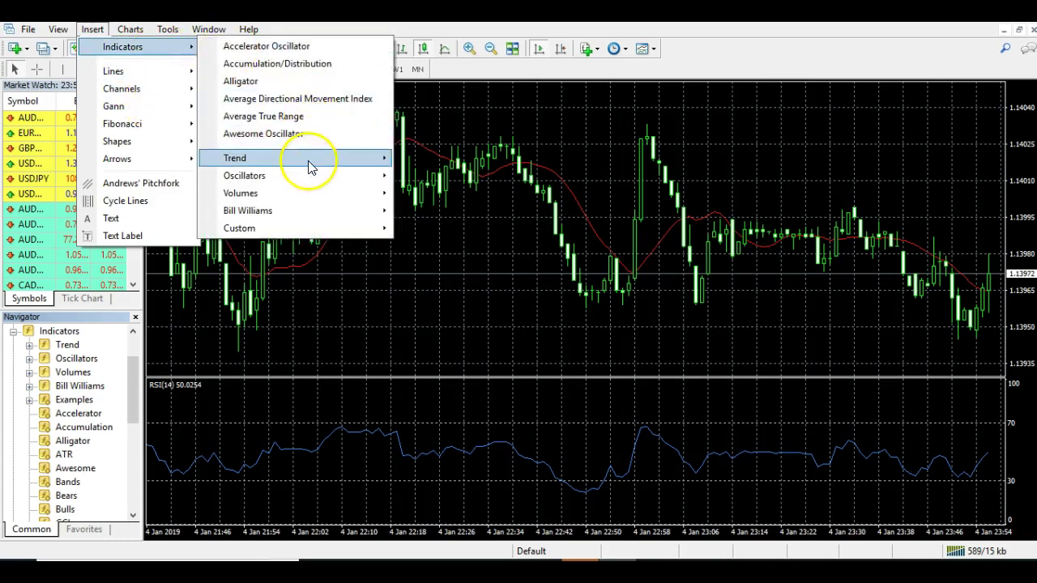
mouse_move(244, 176)
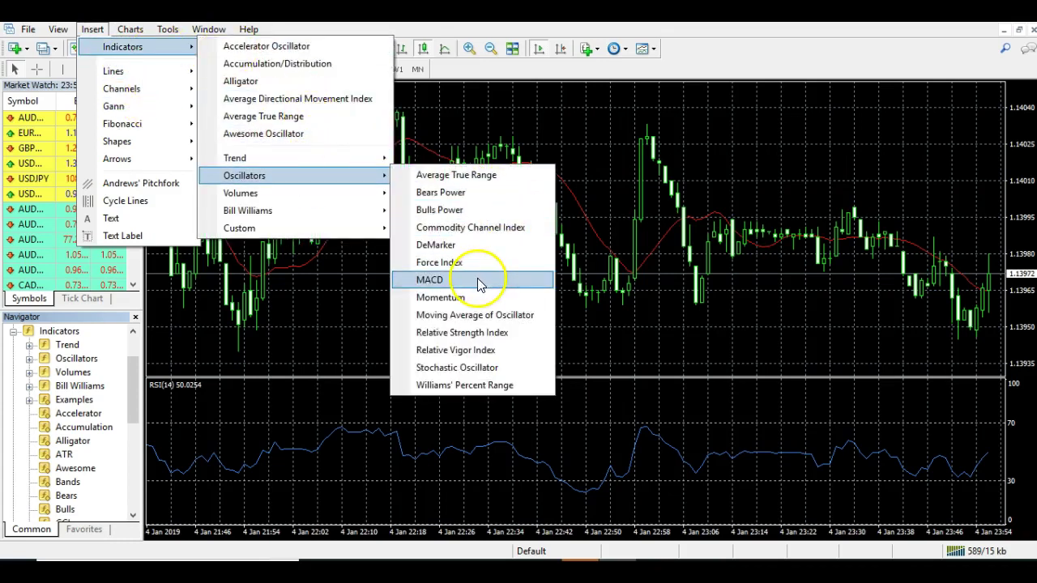
left_click(470, 279)
left_click(531, 358)
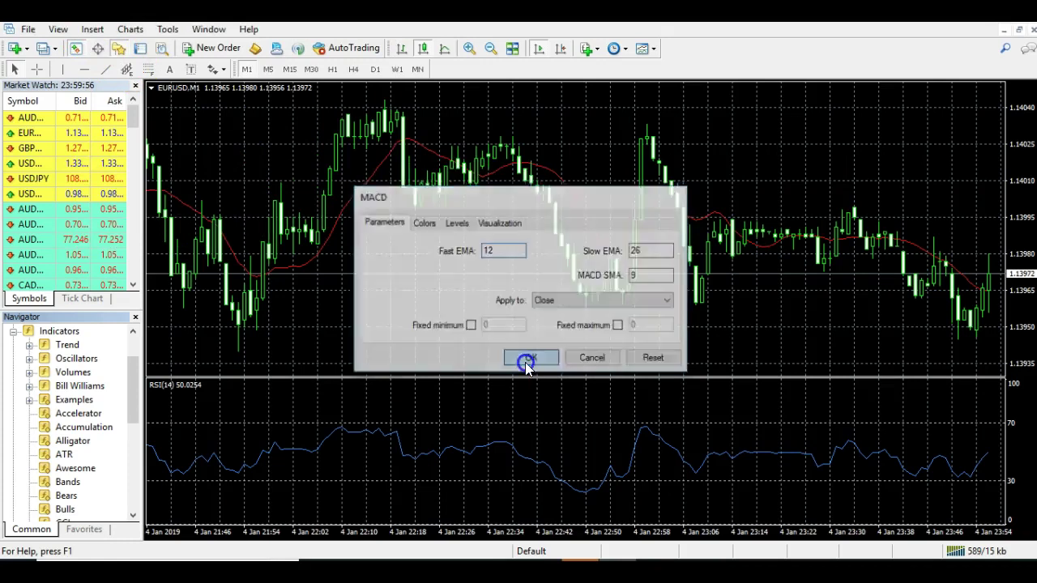
left_click(91, 29)
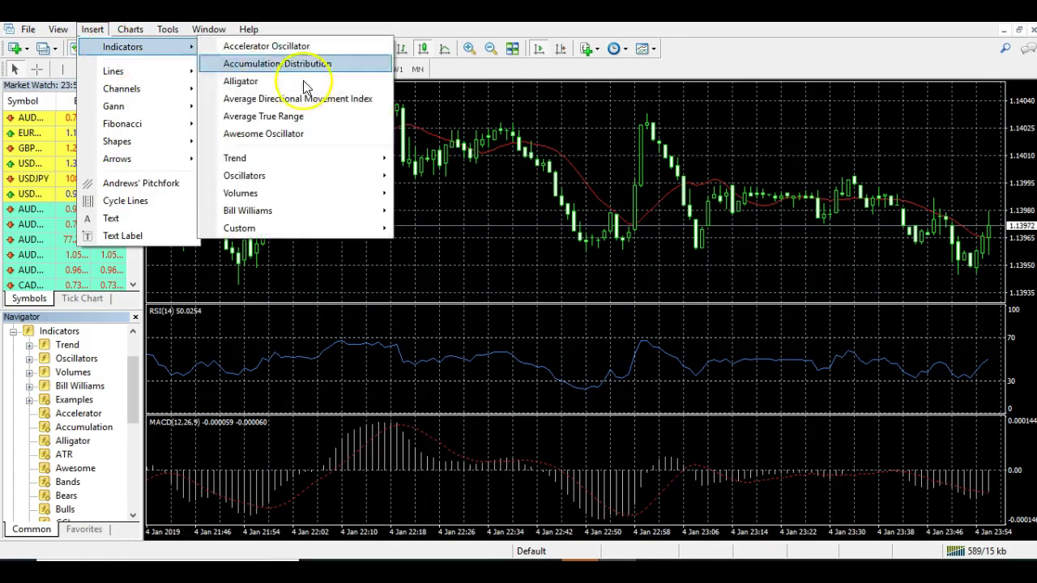
mouse_move(123, 46)
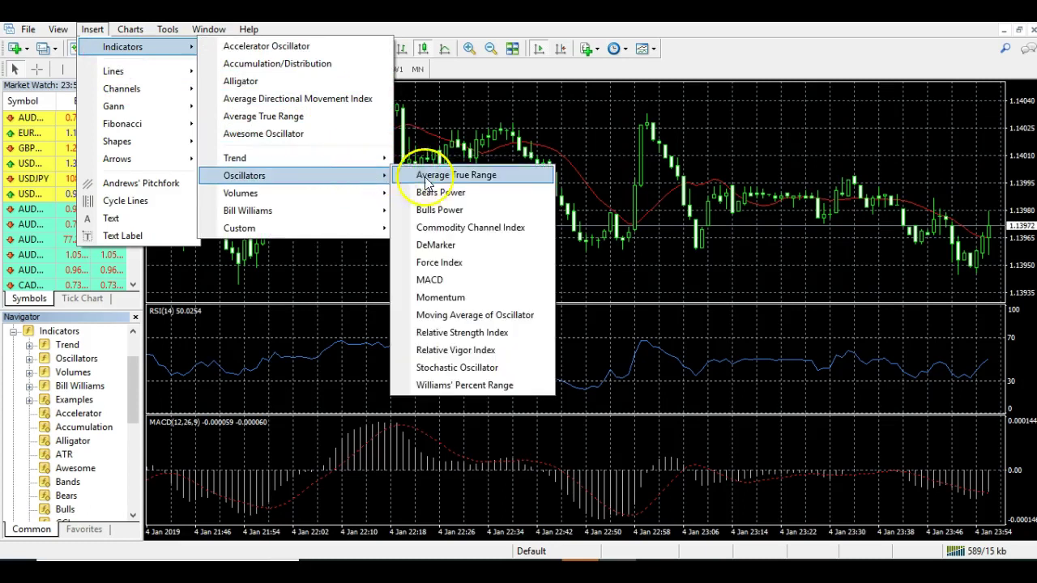
mouse_move(244, 175)
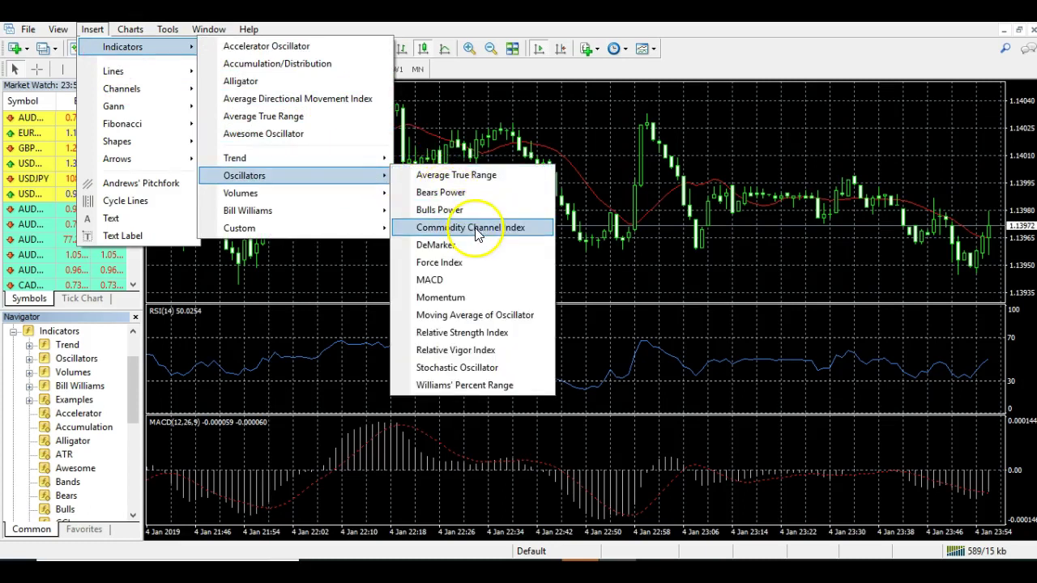
left_click(474, 229)
left_click(527, 358)
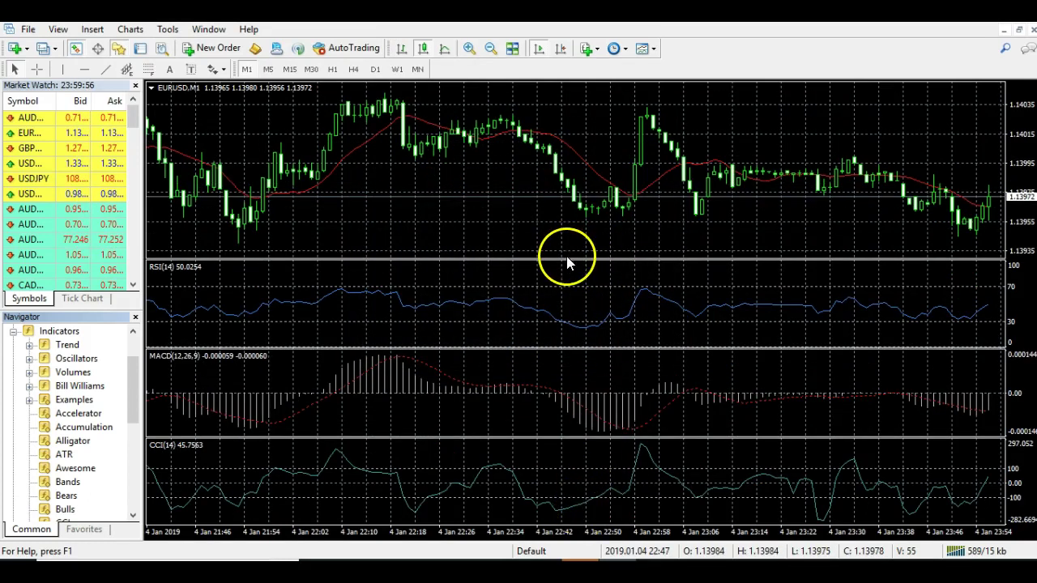
Drag the pane borders down to enlarge the price chart and MACD pane, shrinking CCI.
left_click_drag(566, 259, 564, 292)
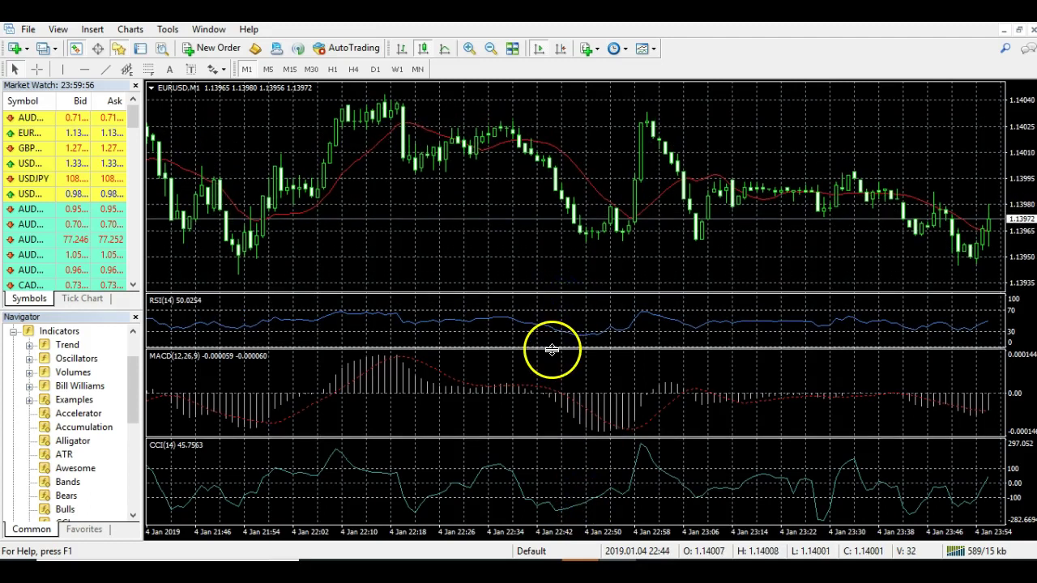
left_click_drag(558, 351, 550, 373)
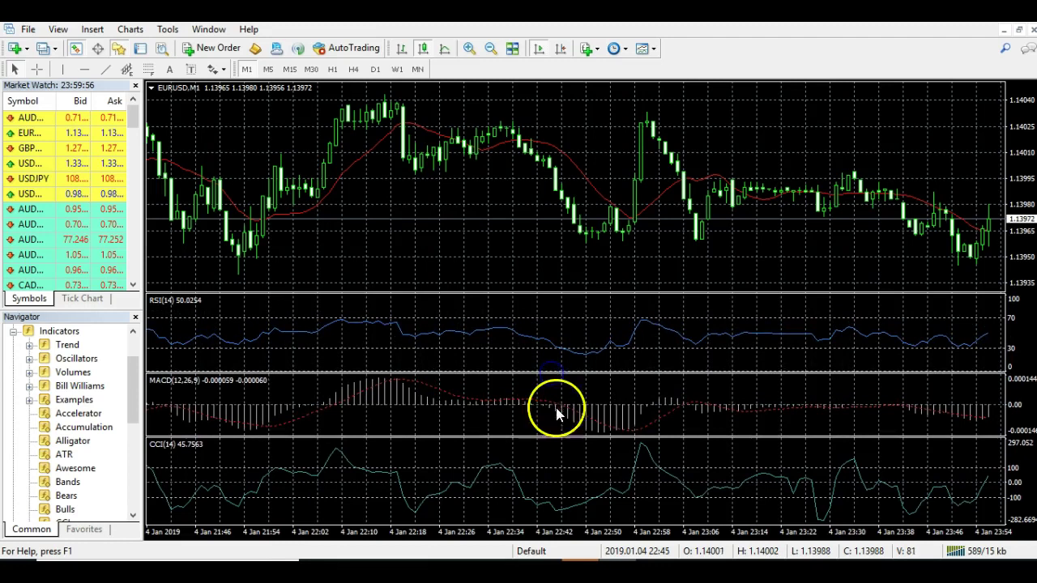
mouse_move(546, 436)
left_mouse_down()
mouse_move(542, 452)
mouse_move(546, 436)
left_mouse_up()
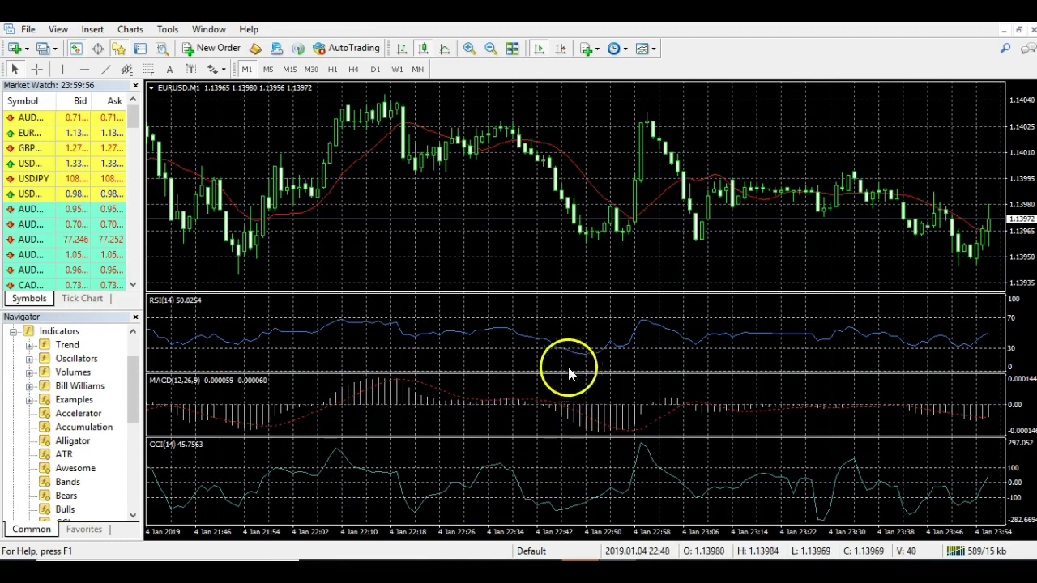
Delete the RSI and MACD indicator windows, keeping only CCI below the price chart.
right_click(518, 342)
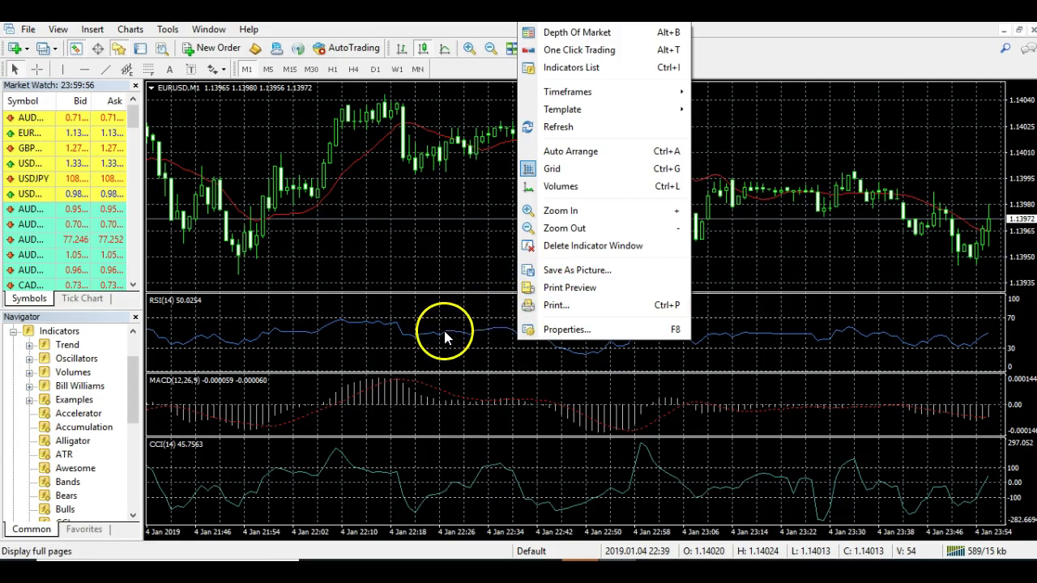
left_click(527, 245)
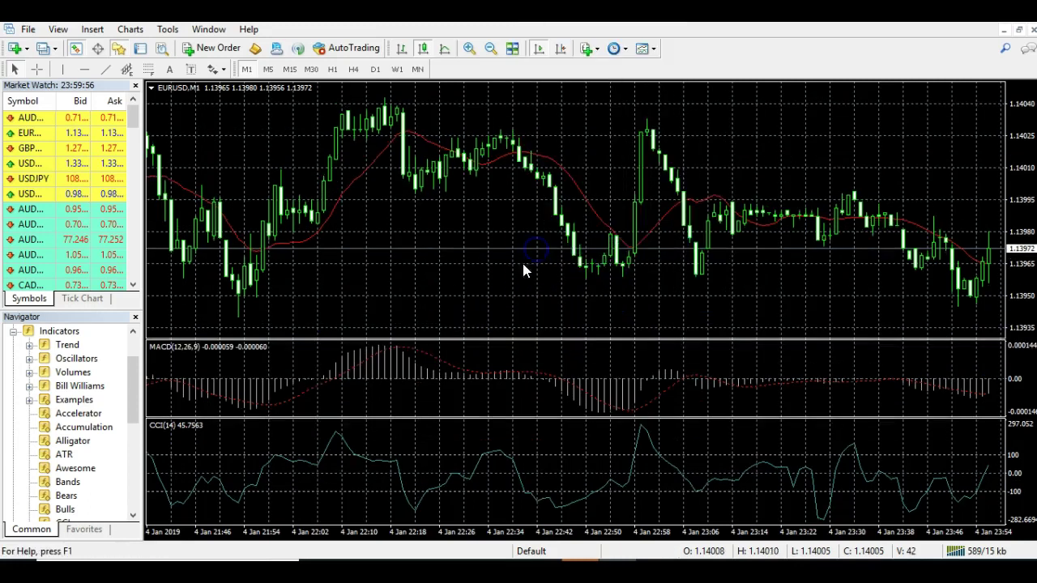
right_click(438, 352)
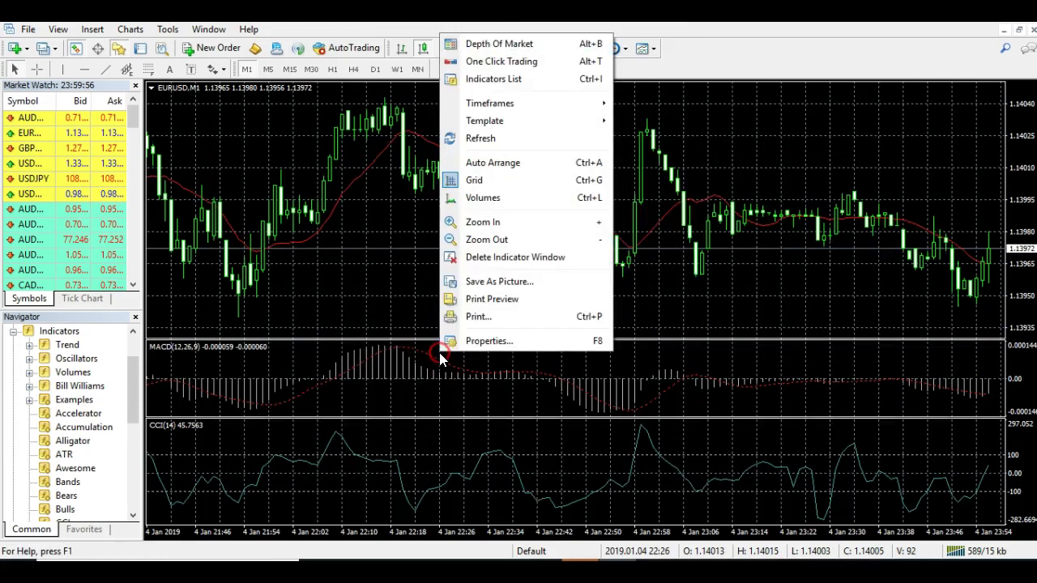
left_click(484, 256)
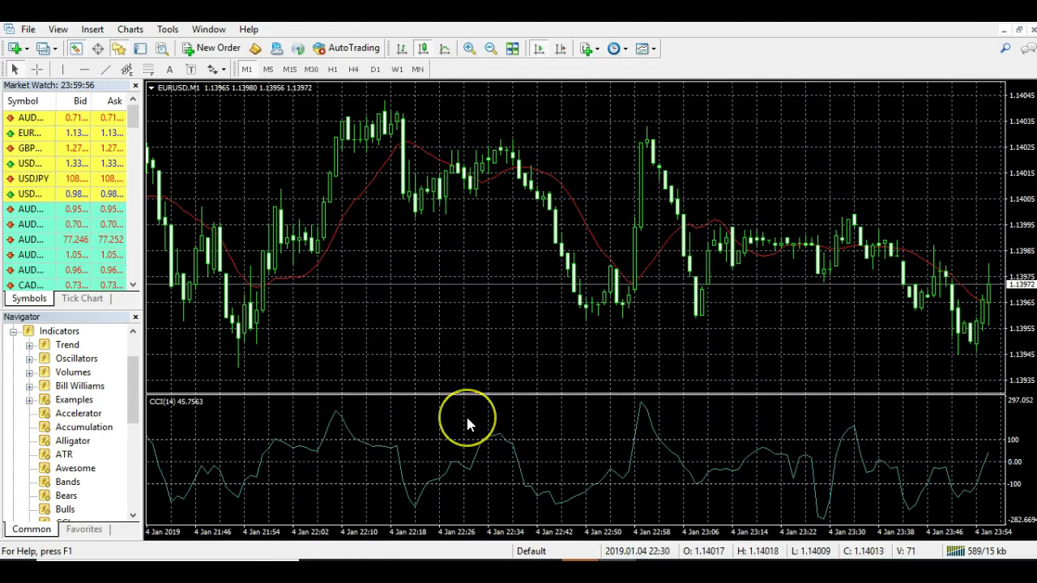
left_click(93, 29)
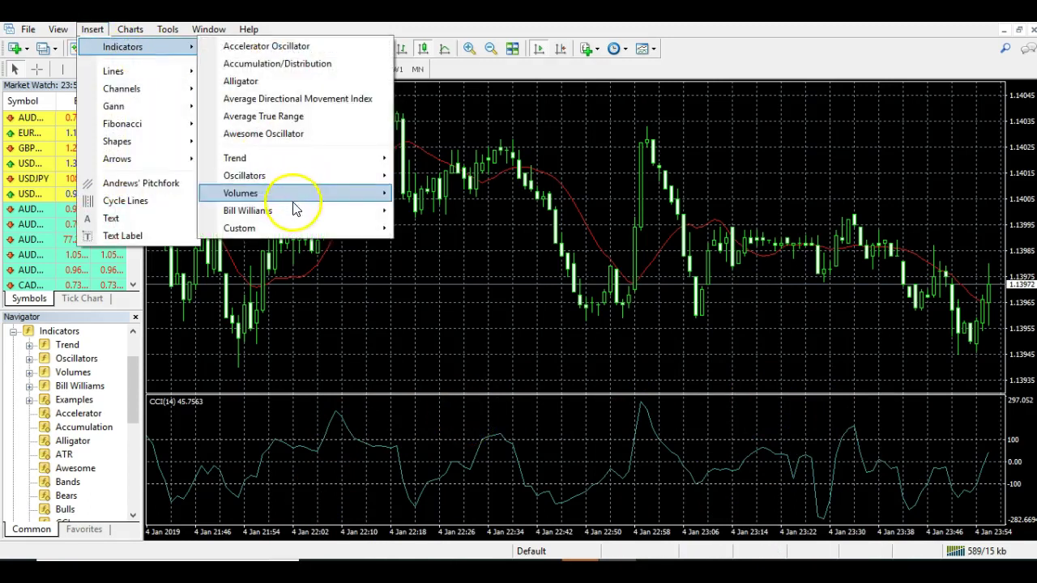
mouse_move(122, 47)
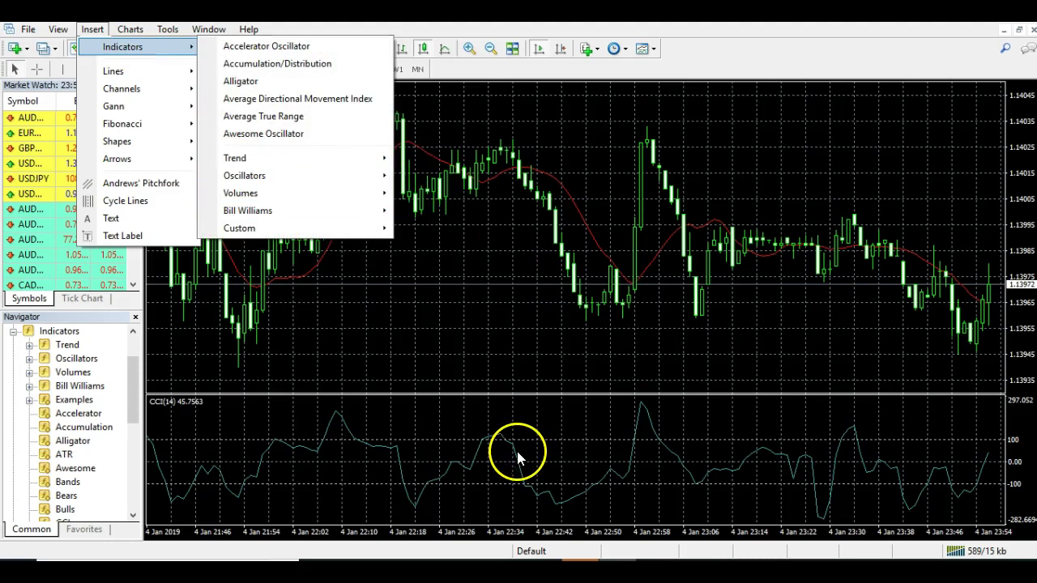
left_click(133, 402)
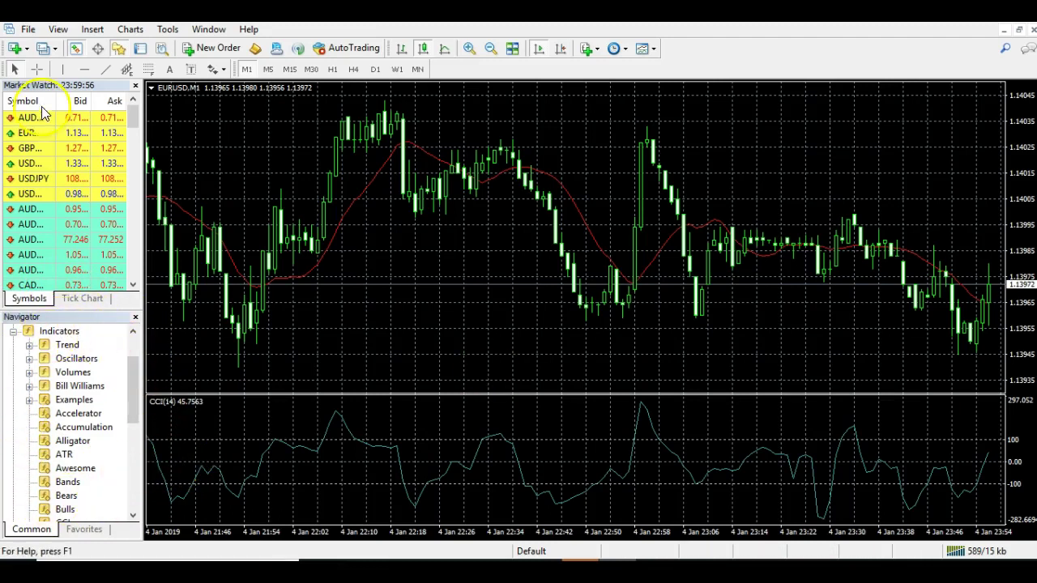
left_click(58, 30)
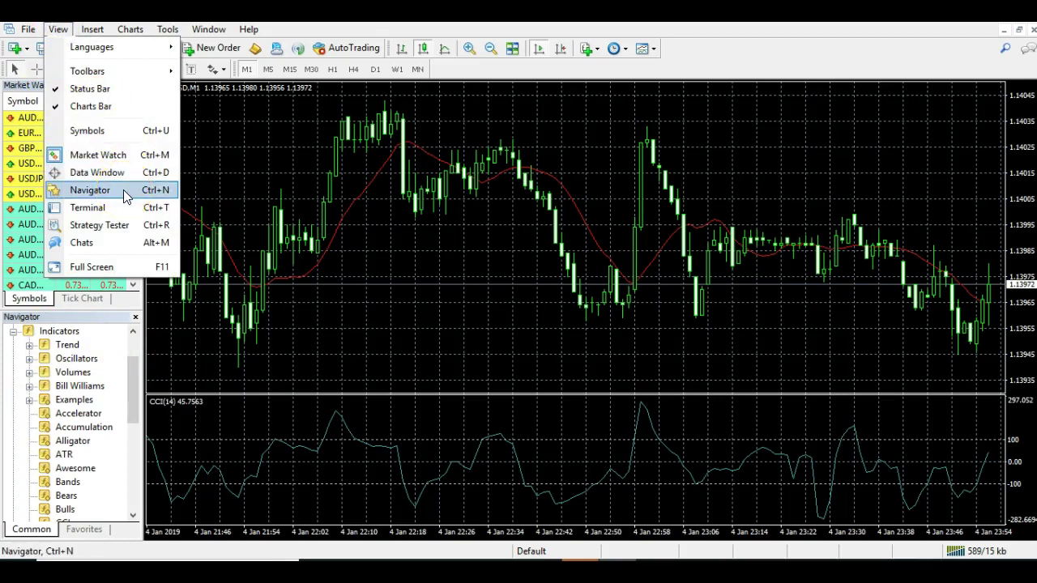
left_click(304, 168)
left_click_drag(321, 340, 250, 429)
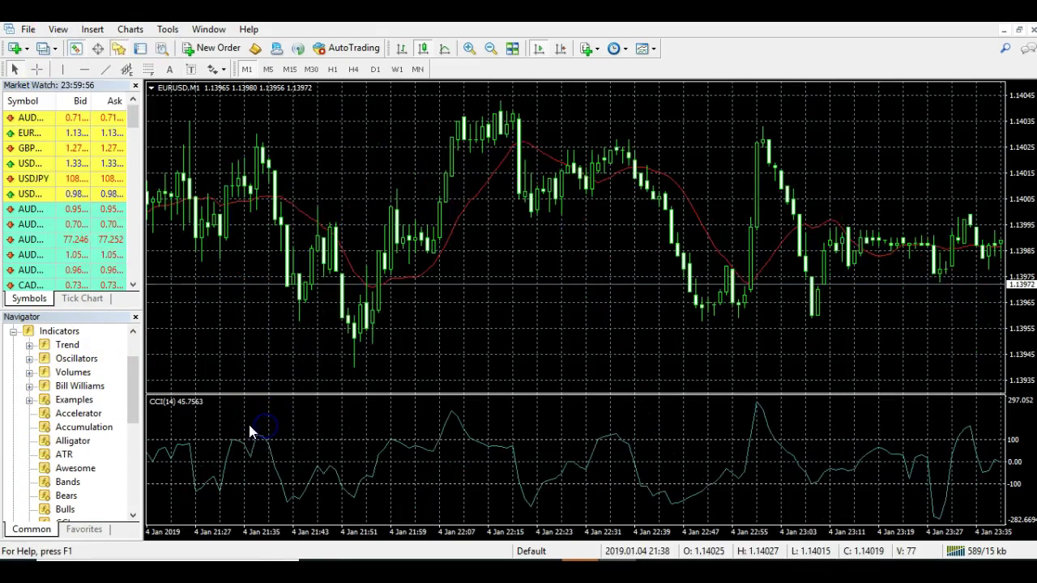
Drop MACD from the Navigator's Oscillators onto the CCI pane with default 12,26,9 settings.
left_click(29, 359)
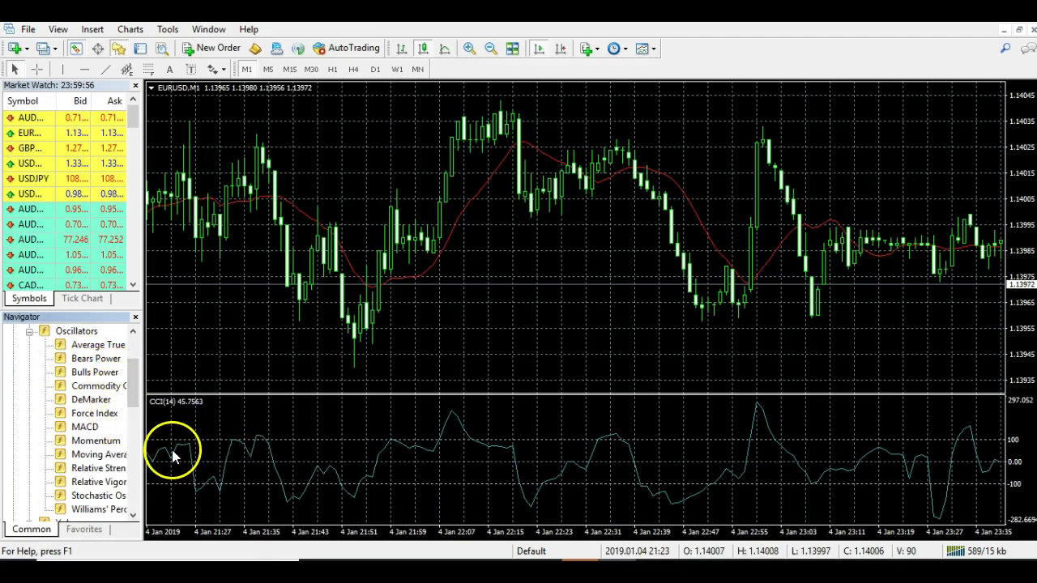
left_click(85, 426)
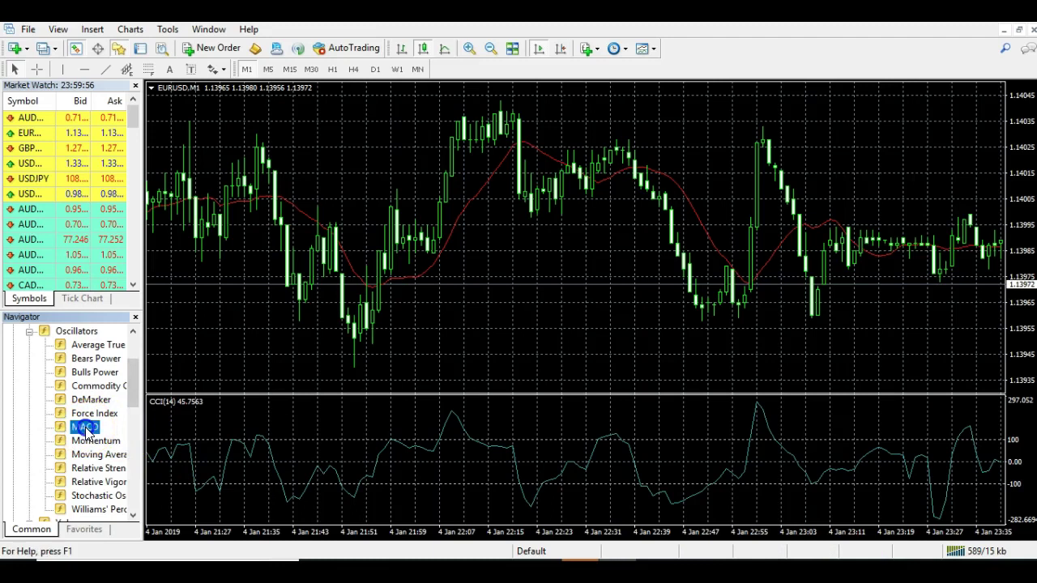
left_click_drag(86, 430, 296, 460)
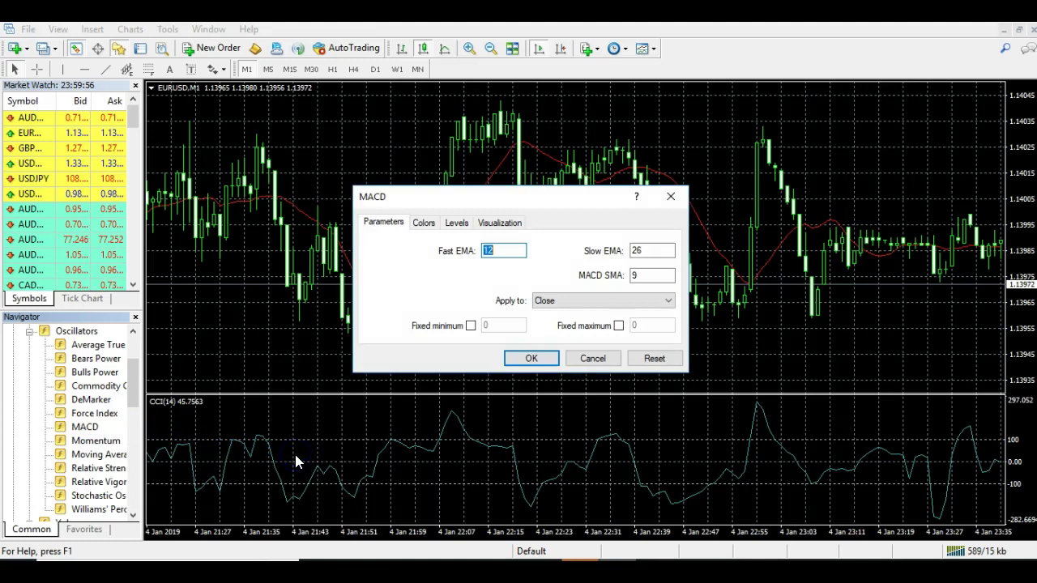
left_click(532, 360)
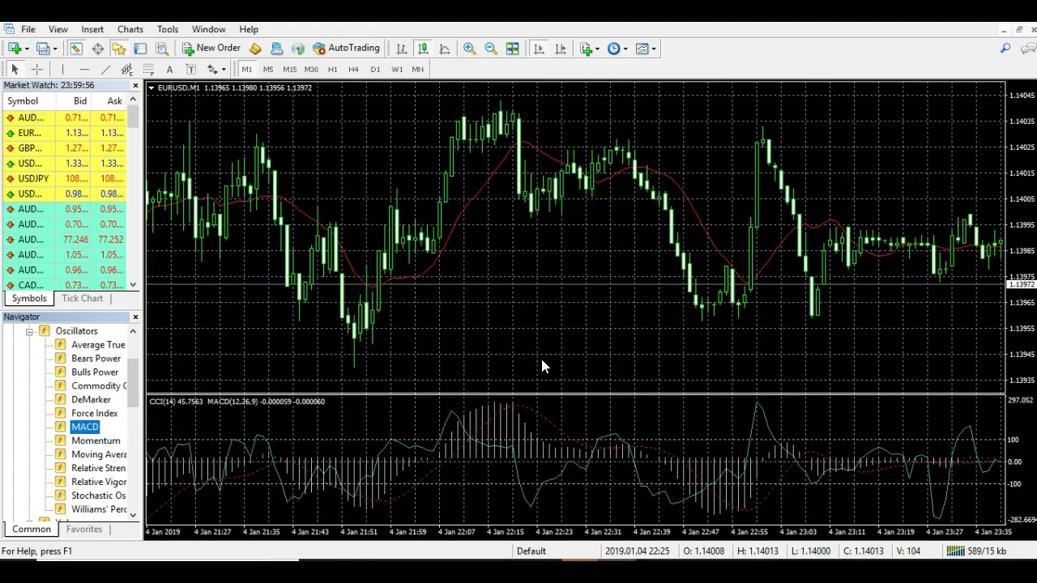
left_click(828, 515)
left_click(713, 480)
left_click(227, 360)
left_click(496, 485)
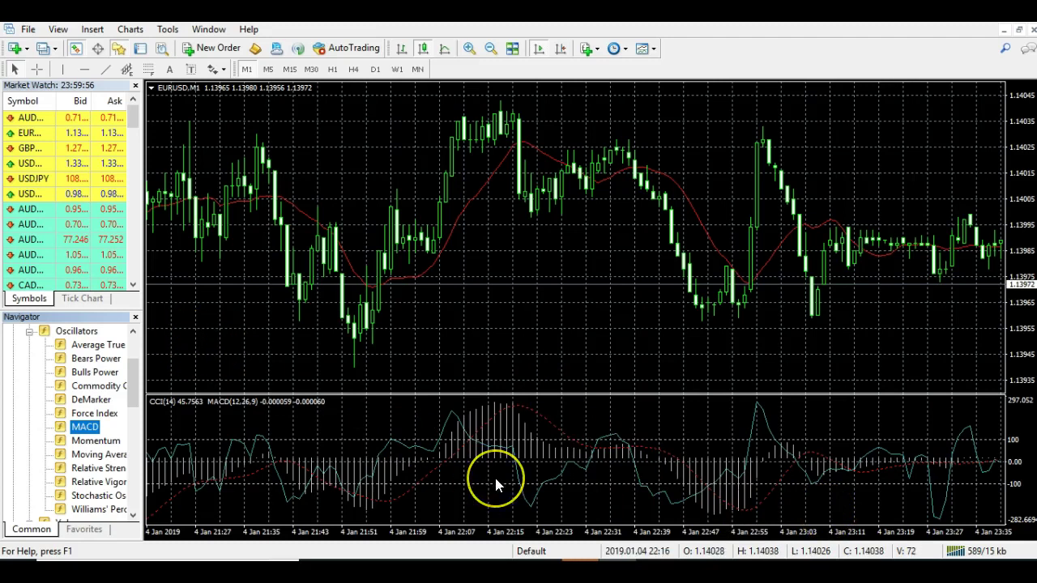